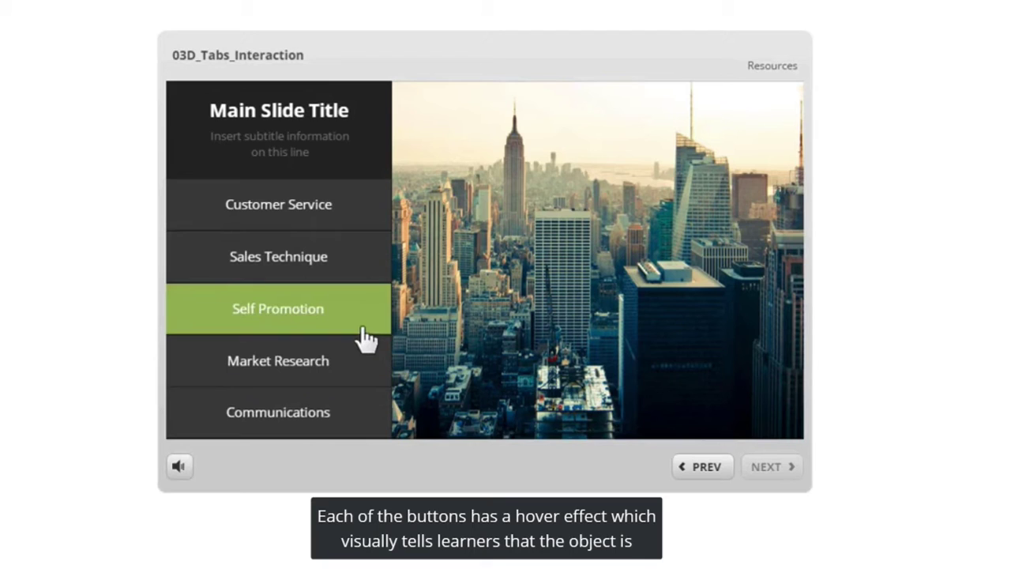
{"action": "left_click", "coordinate": [356, 221]}
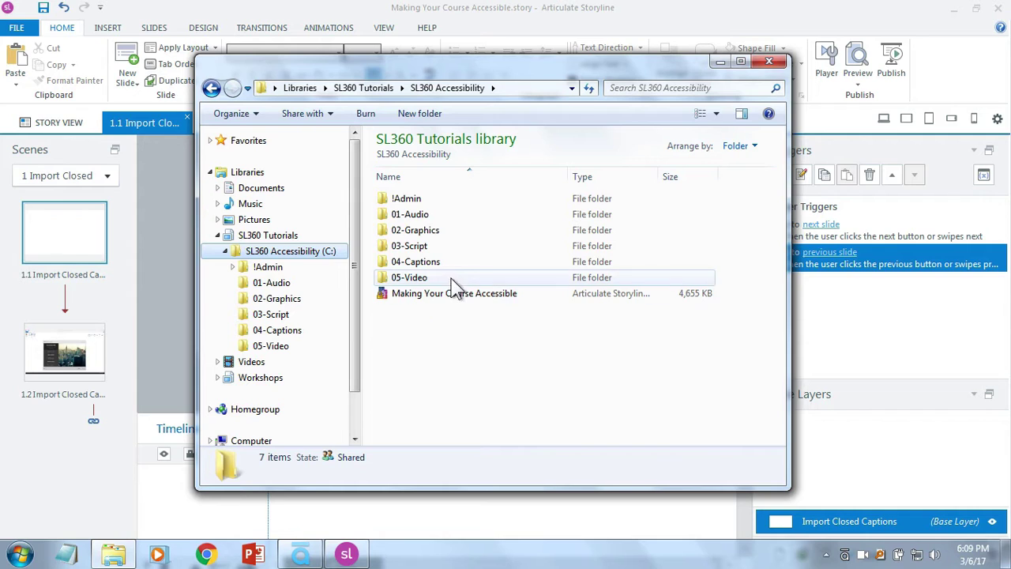
Step: Copy the captions SRT file from the 04-Captions folder into the 05-Video folder
{"action": "double_click", "coordinate": [439, 262]}
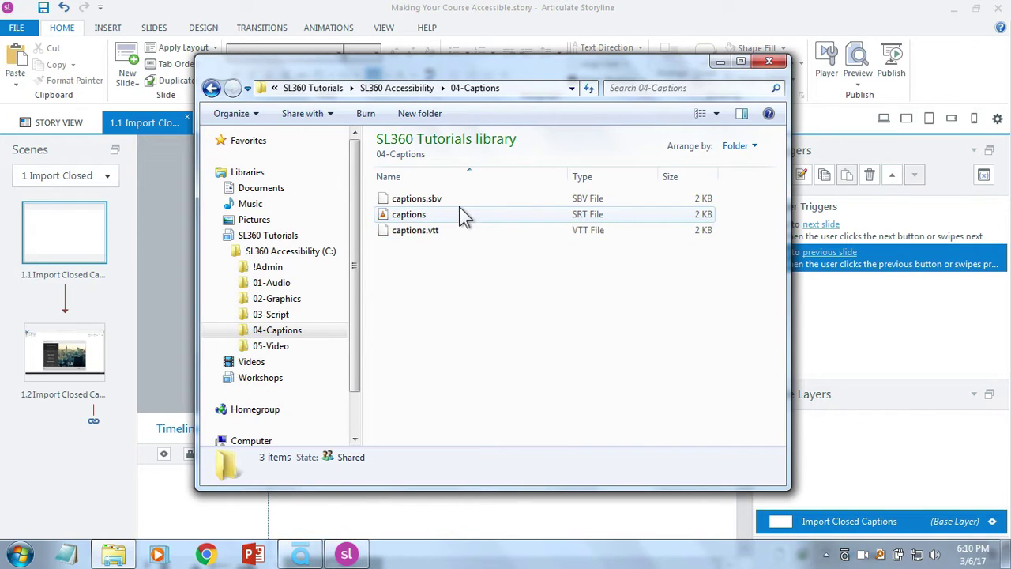
{"action": "left_click", "coordinate": [411, 217]}
{"action": "right_click", "coordinate": [407, 212]}
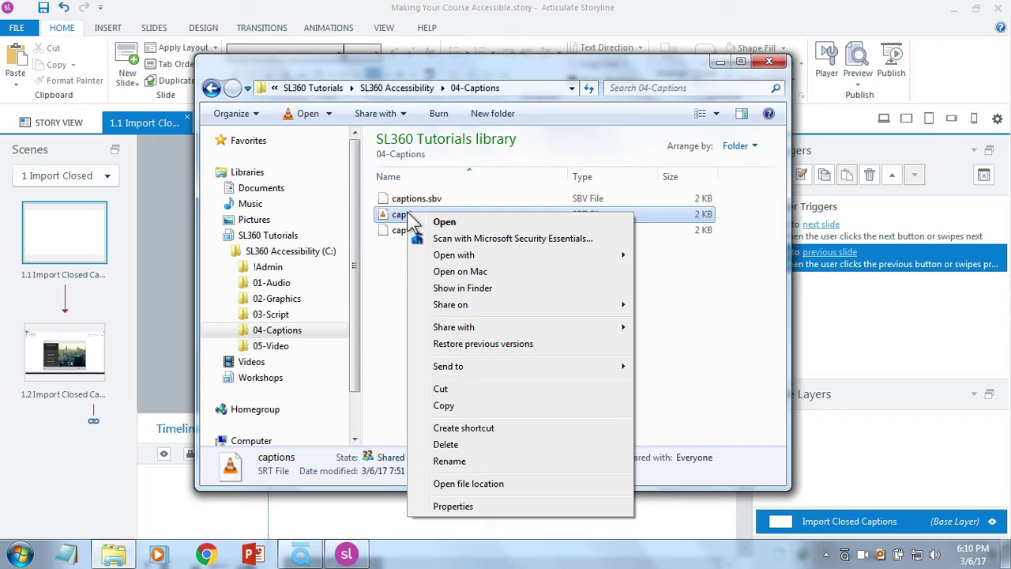
{"action": "left_click", "coordinate": [461, 407]}
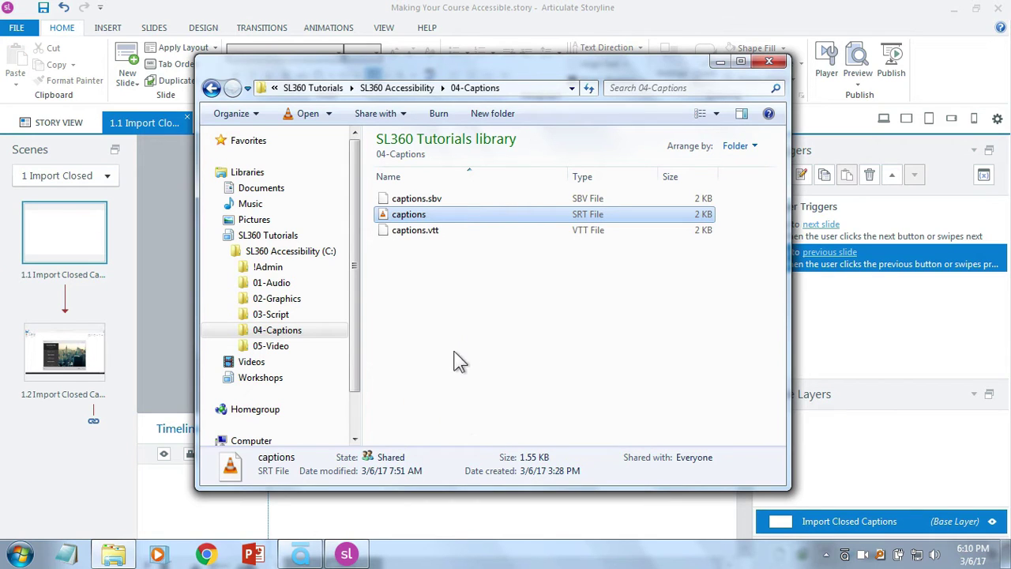
{"action": "left_click", "coordinate": [276, 348]}
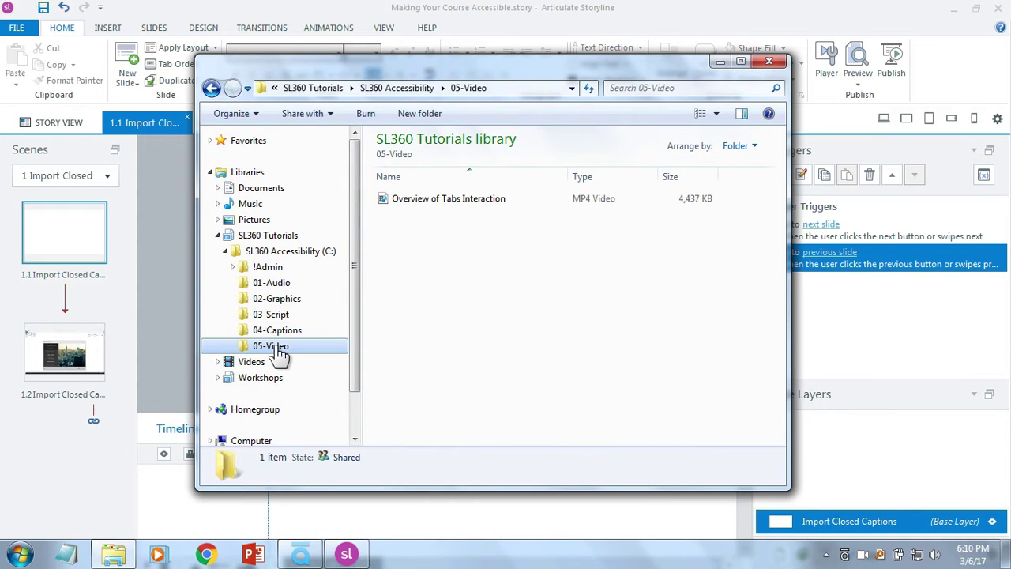
{"action": "right_click", "coordinate": [427, 253]}
{"action": "left_click", "coordinate": [477, 357]}
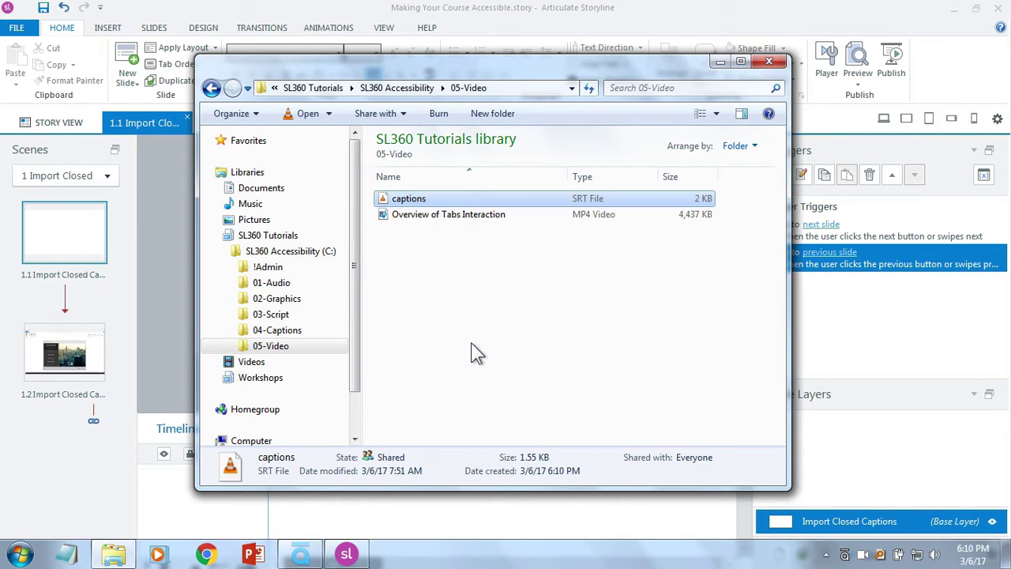
Step: Rename the copied SRT file in 05-Video to match the video's name, Overview of Tabs Interaction
{"action": "left_click", "coordinate": [432, 214]}
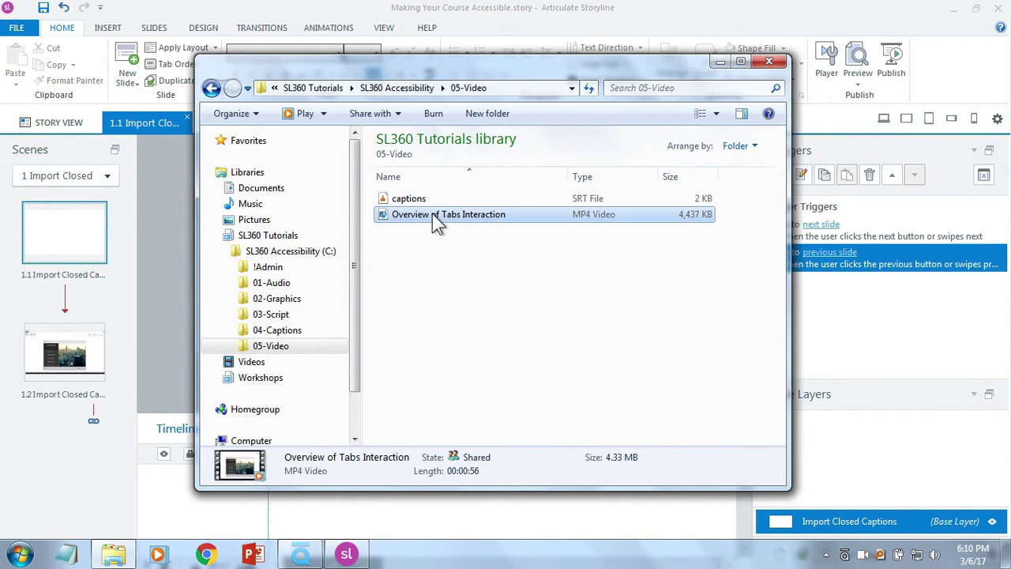
{"action": "left_click", "coordinate": [430, 214]}
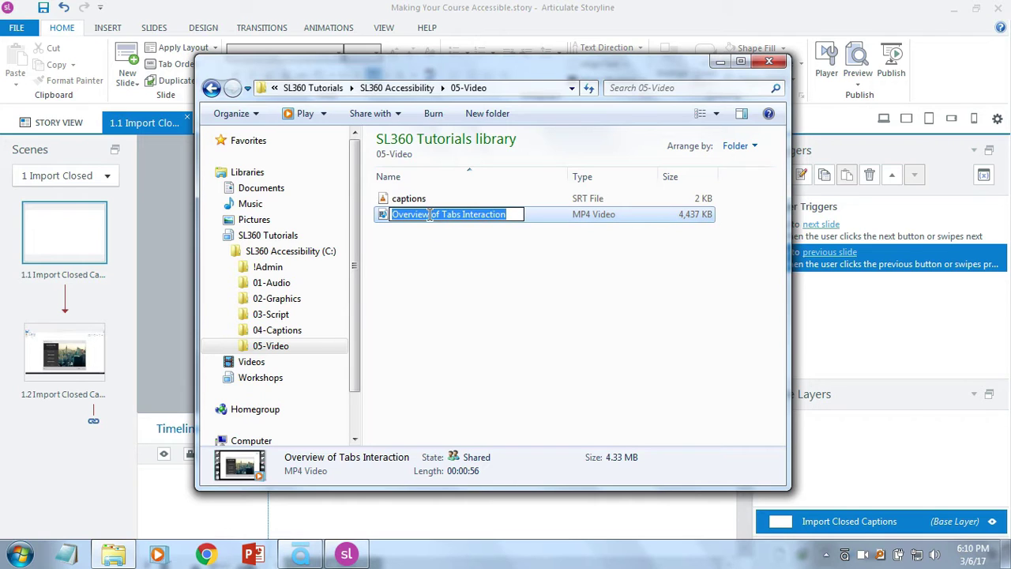
{"action": "key", "text": "Escape"}
{"action": "left_click", "coordinate": [413, 198]}
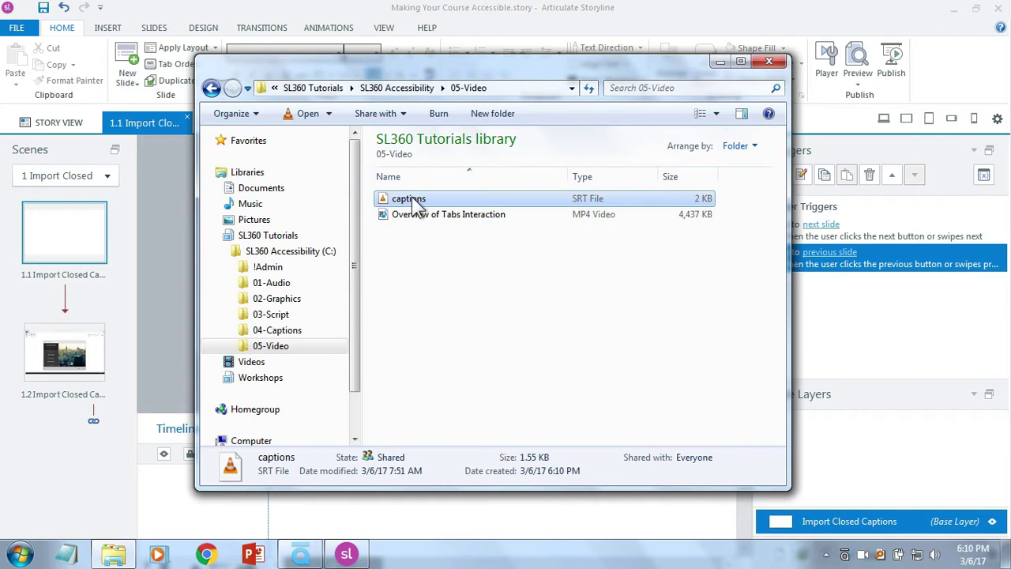
{"action": "key", "text": "F2"}
{"action": "key", "text": "ctrl+v"}
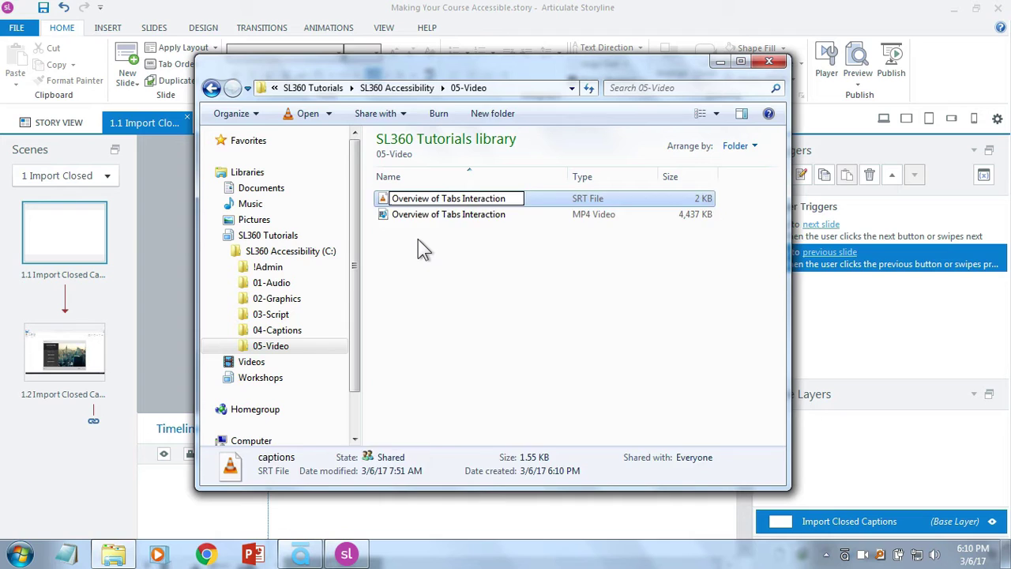
{"action": "key", "text": "Return"}
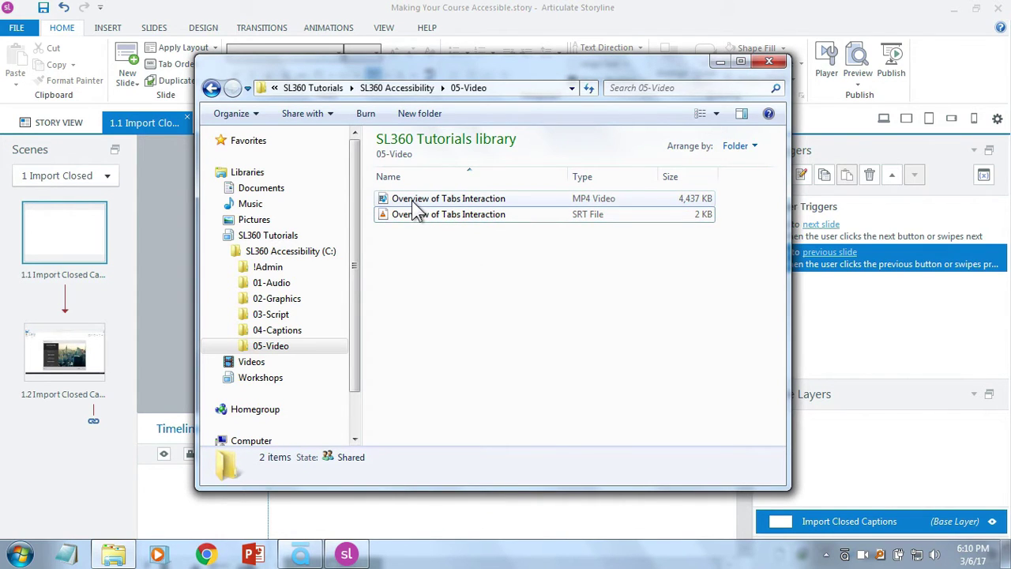
Step: Switch to Articulate Storyline and insert the Overview of Tabs Interaction video from the 05-Video folder on slide 1.1
{"action": "left_click", "coordinate": [490, 28]}
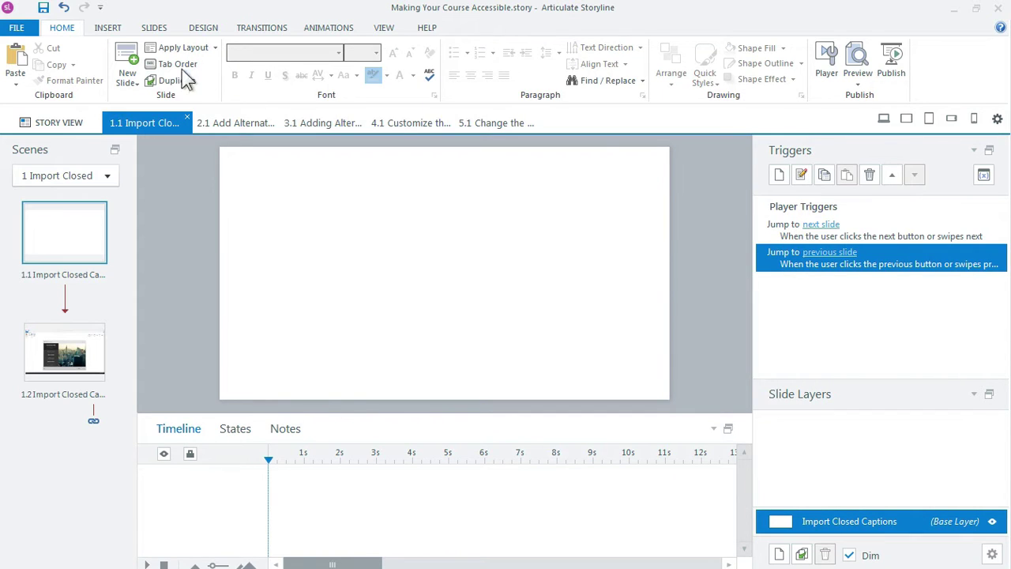
{"action": "left_click", "coordinate": [109, 27]}
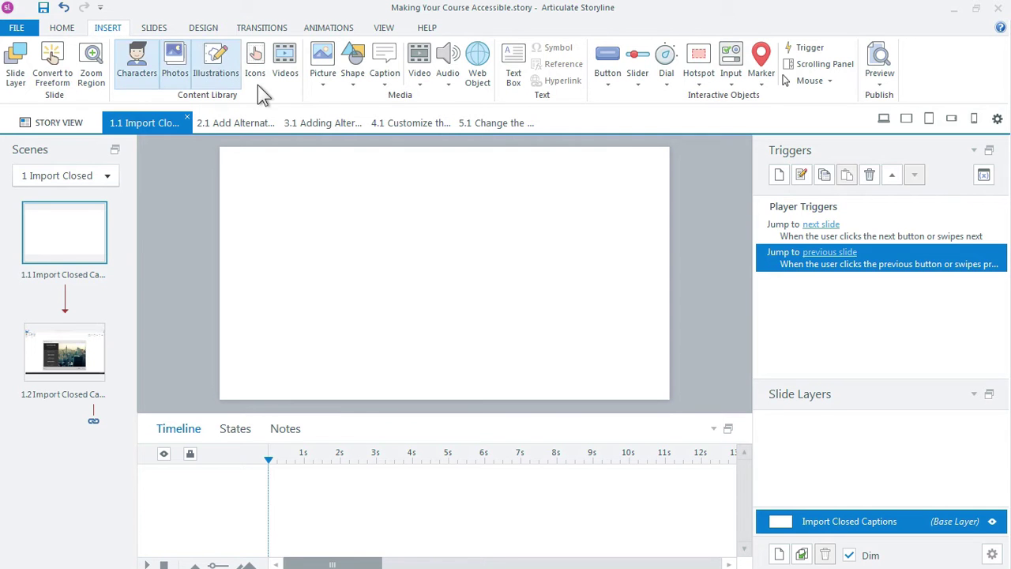
{"action": "left_click", "coordinate": [420, 63]}
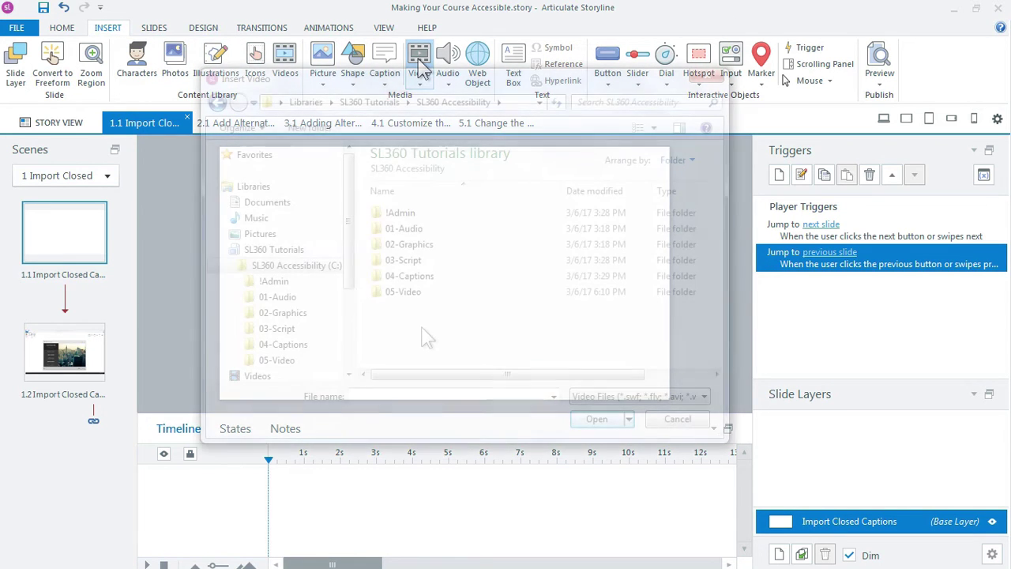
{"action": "double_click", "coordinate": [412, 293]}
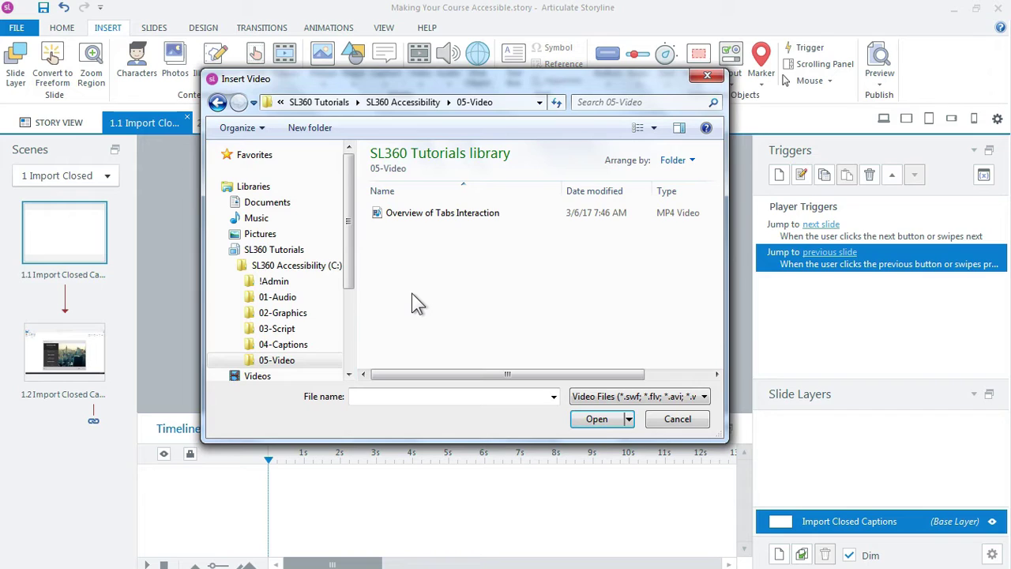
{"action": "left_click", "coordinate": [414, 212]}
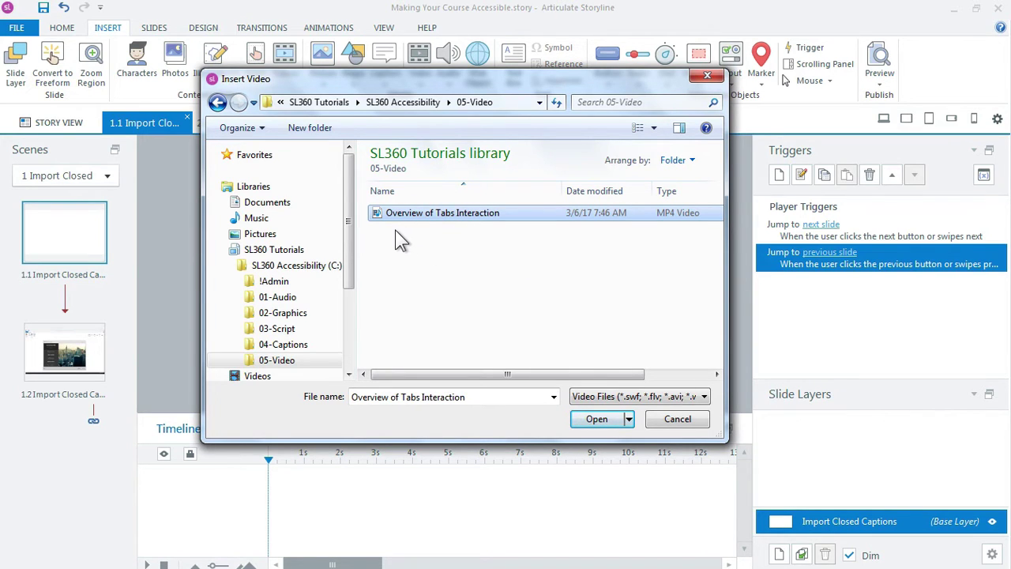
{"action": "left_click", "coordinate": [605, 421]}
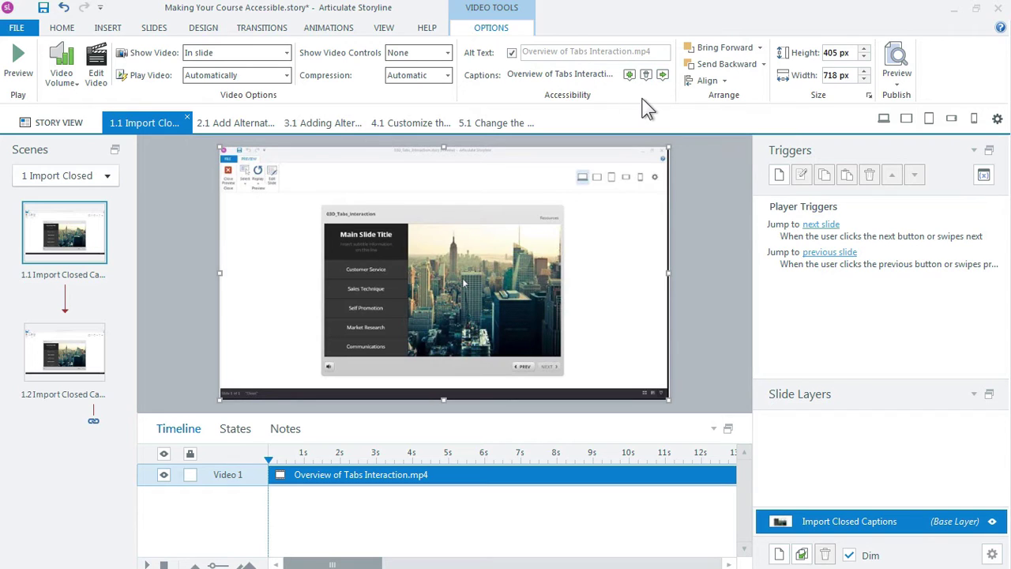
Step: Preview slide 1.1 with closed captions turned on, check the captions at several points of the video, and close the preview
{"action": "left_click", "coordinate": [897, 87]}
{"action": "left_click", "coordinate": [907, 96]}
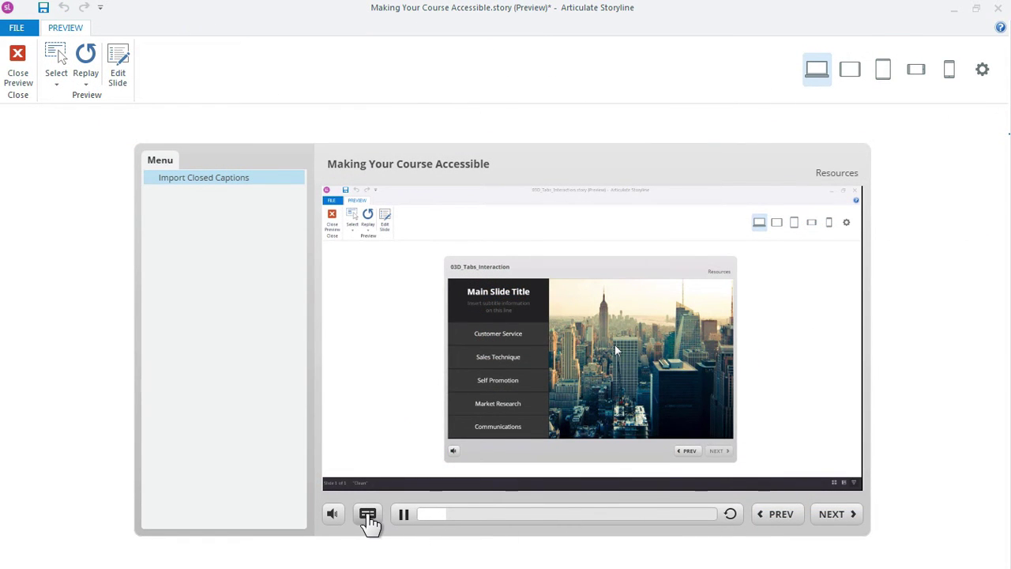
{"action": "left_click", "coordinate": [371, 523]}
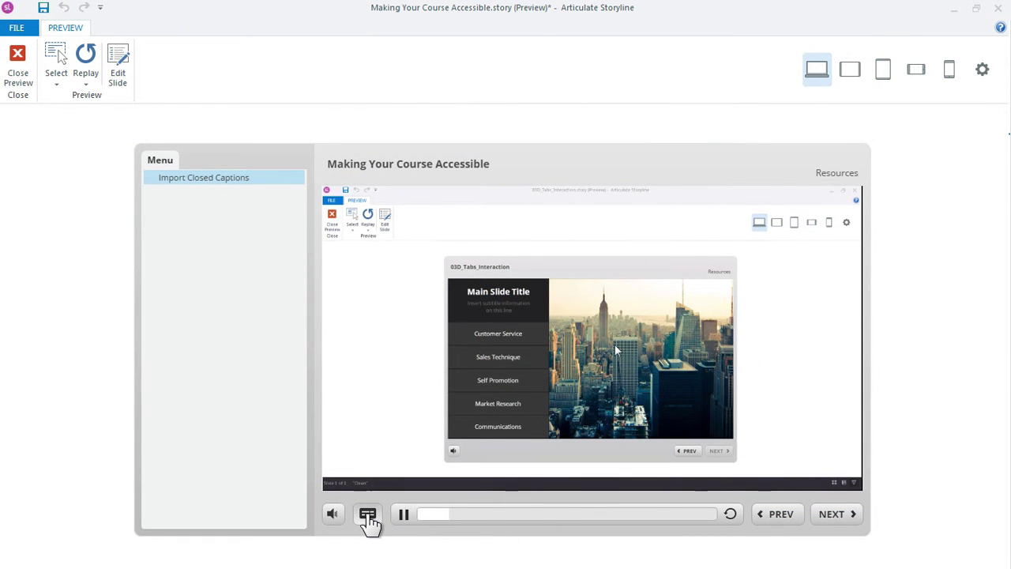
{"action": "left_click", "coordinate": [509, 521]}
{"action": "left_click_drag", "start_coordinate": [547, 521], "coordinate": [454, 518]}
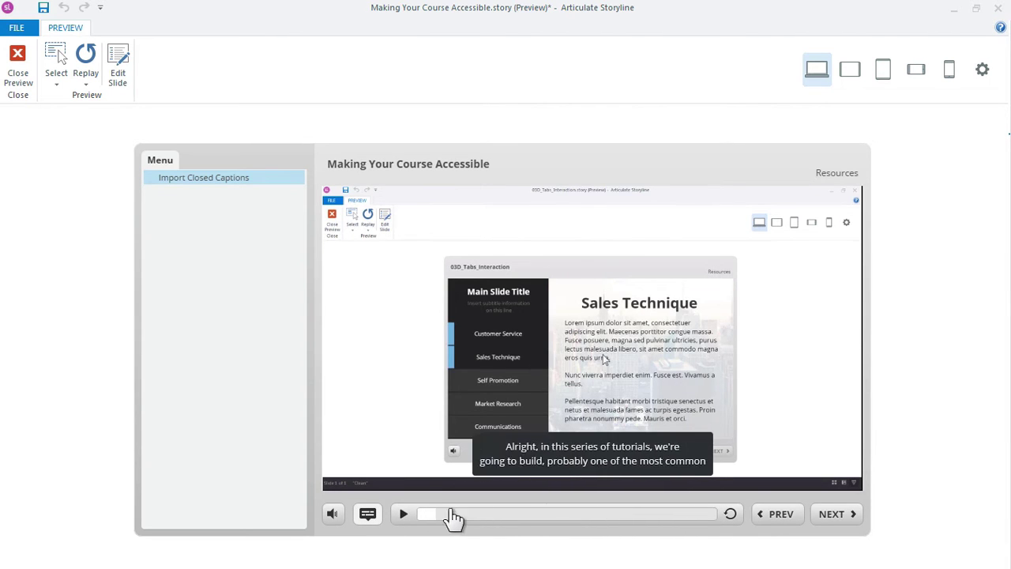
{"action": "left_click", "coordinate": [614, 519]}
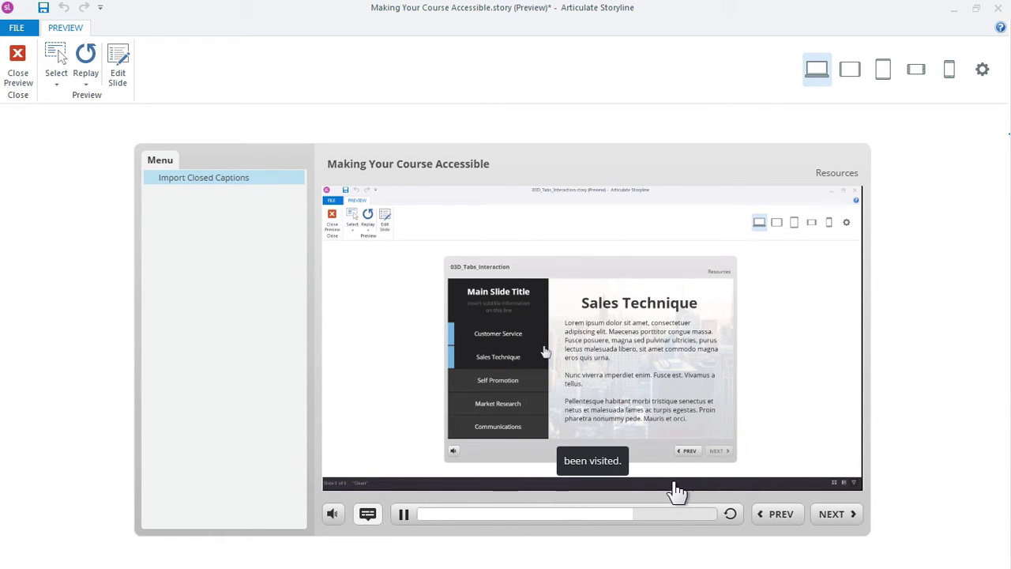
{"action": "left_click", "coordinate": [17, 62]}
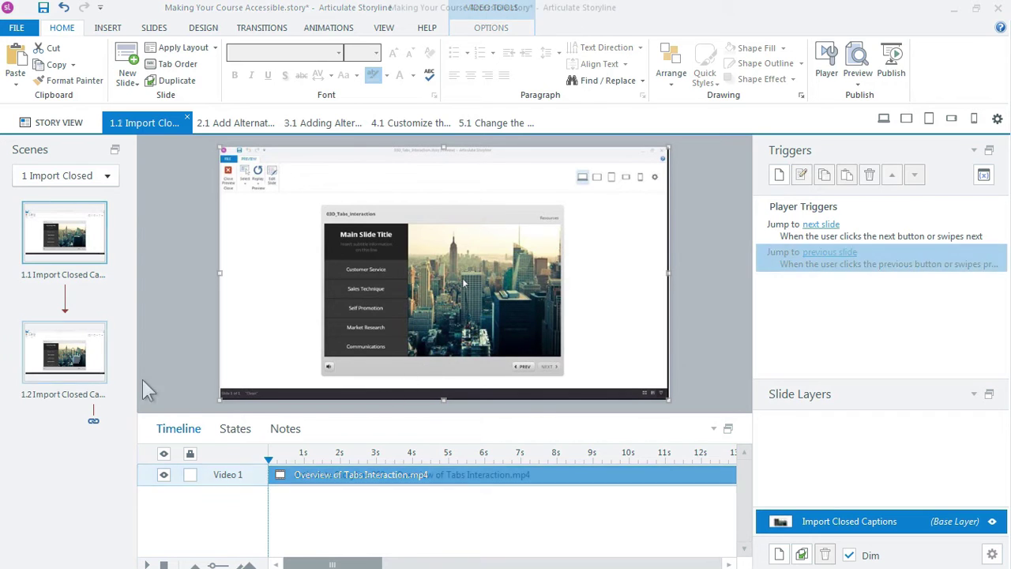
Step: Add the captions SRT file from the 04-Captions folder as closed captions to the video on slide 1.2
{"action": "left_click", "coordinate": [71, 354]}
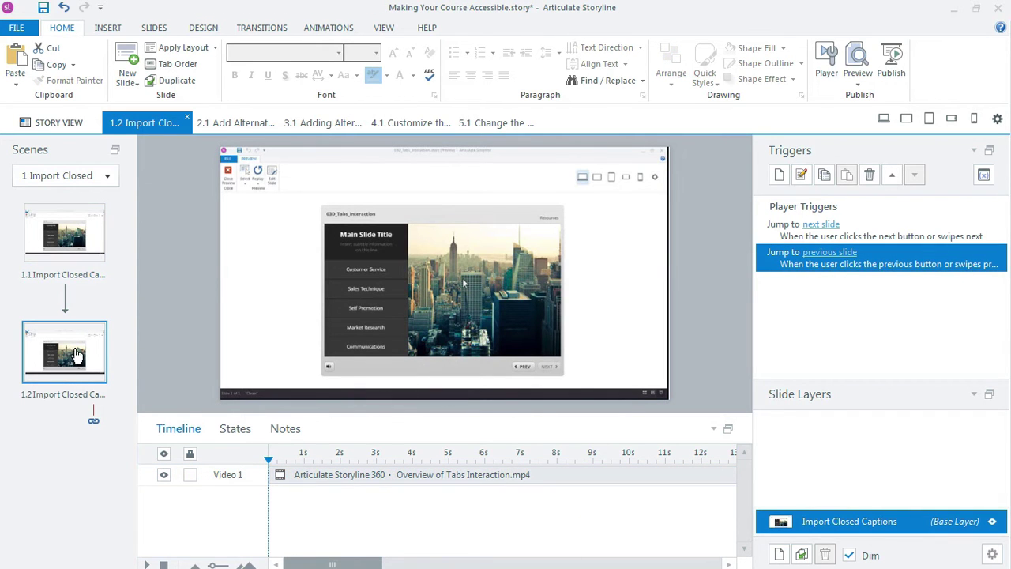
{"action": "left_click", "coordinate": [383, 283]}
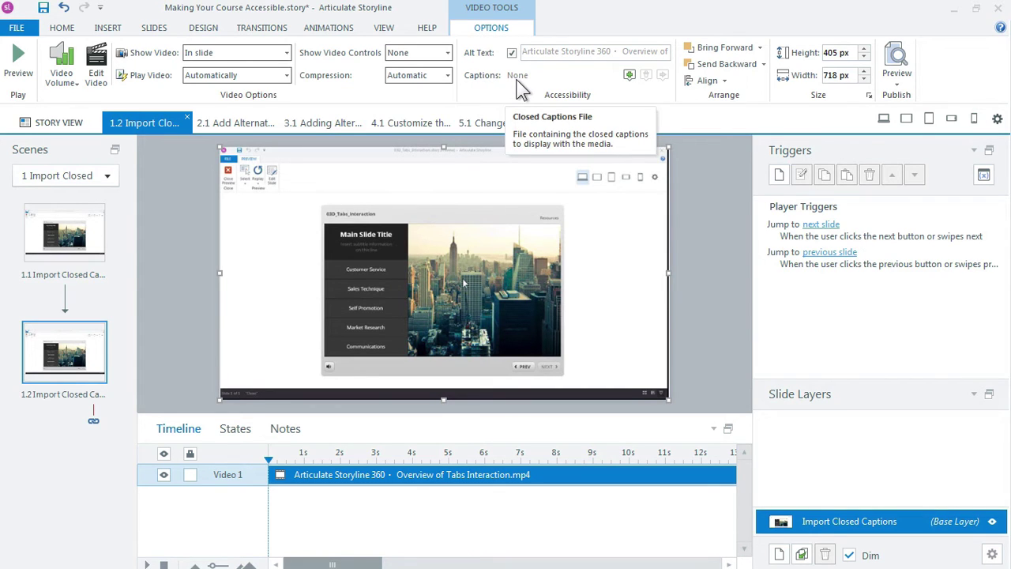
{"action": "left_click", "coordinate": [631, 75]}
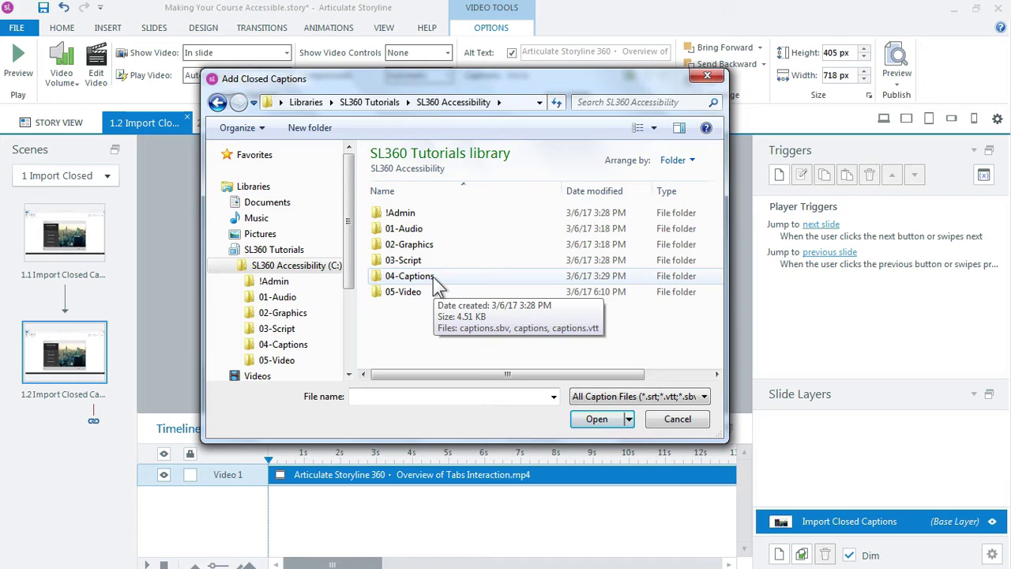
{"action": "double_click", "coordinate": [433, 278]}
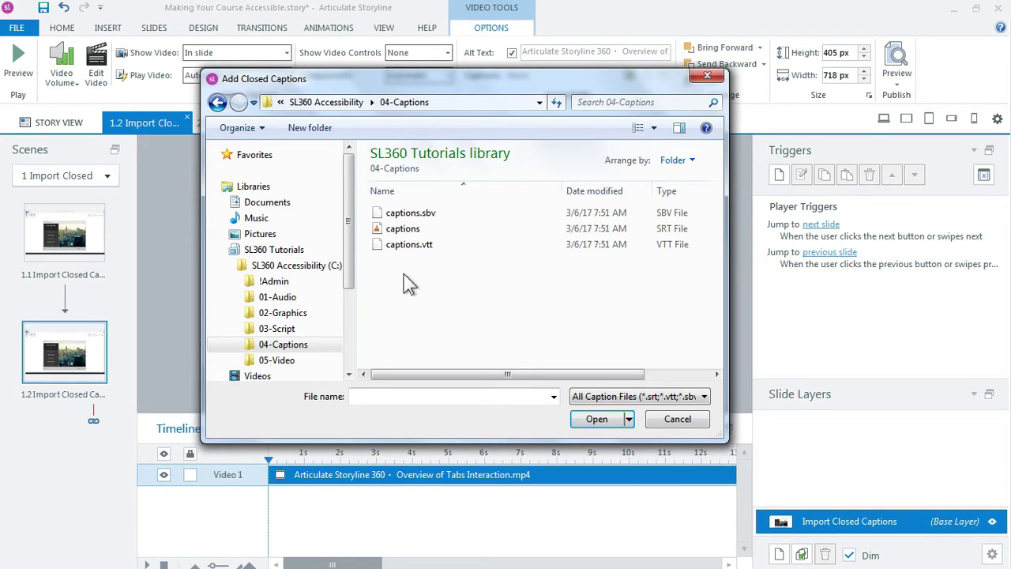
{"action": "left_click", "coordinate": [406, 228]}
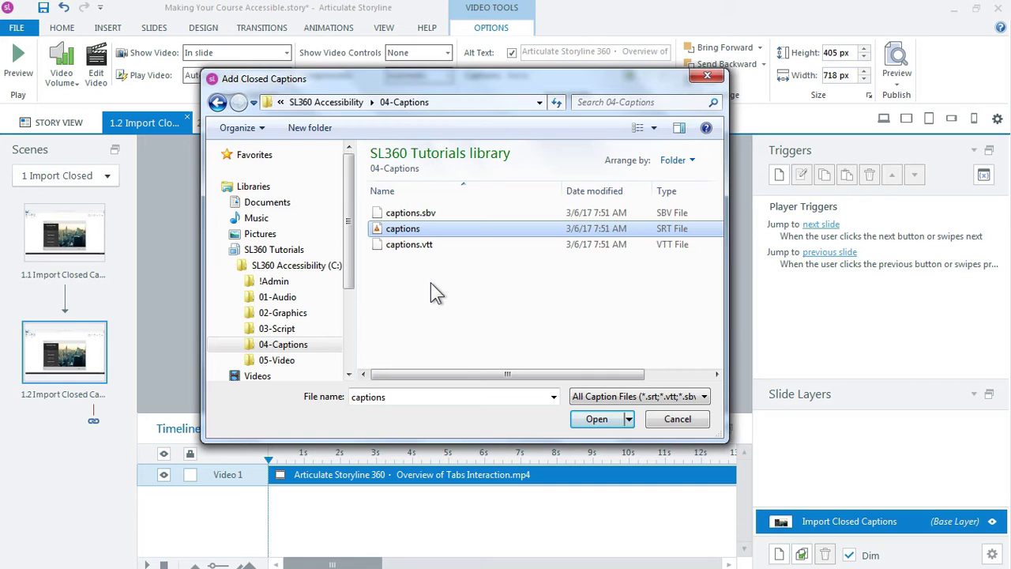
{"action": "left_click", "coordinate": [606, 421]}
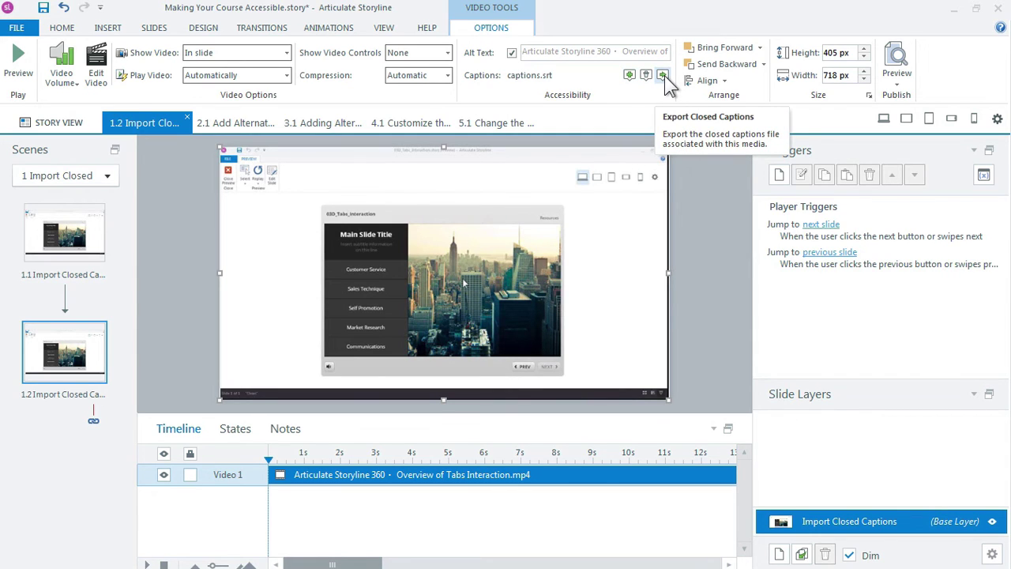
Step: Preview slide 1.2 with its closed captions, skip ahead in the video to check them, and close the preview
{"action": "left_click", "coordinate": [900, 79]}
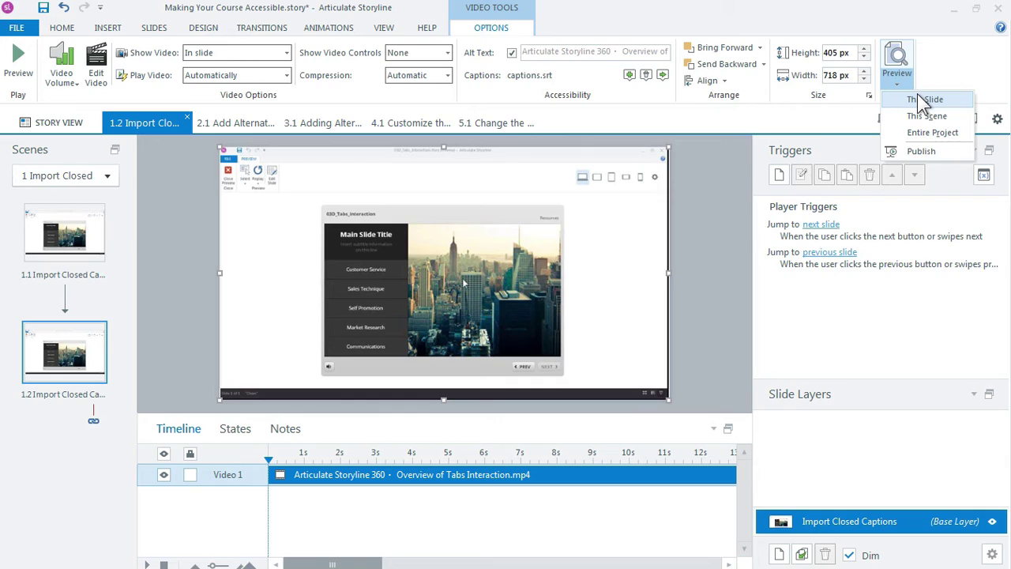
{"action": "left_click", "coordinate": [924, 101]}
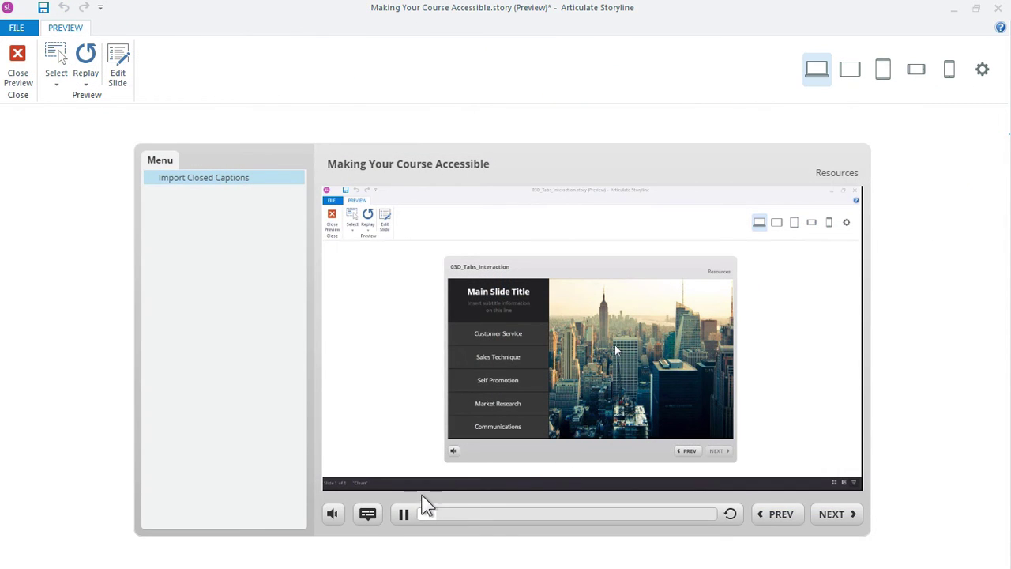
{"action": "left_click", "coordinate": [367, 515]}
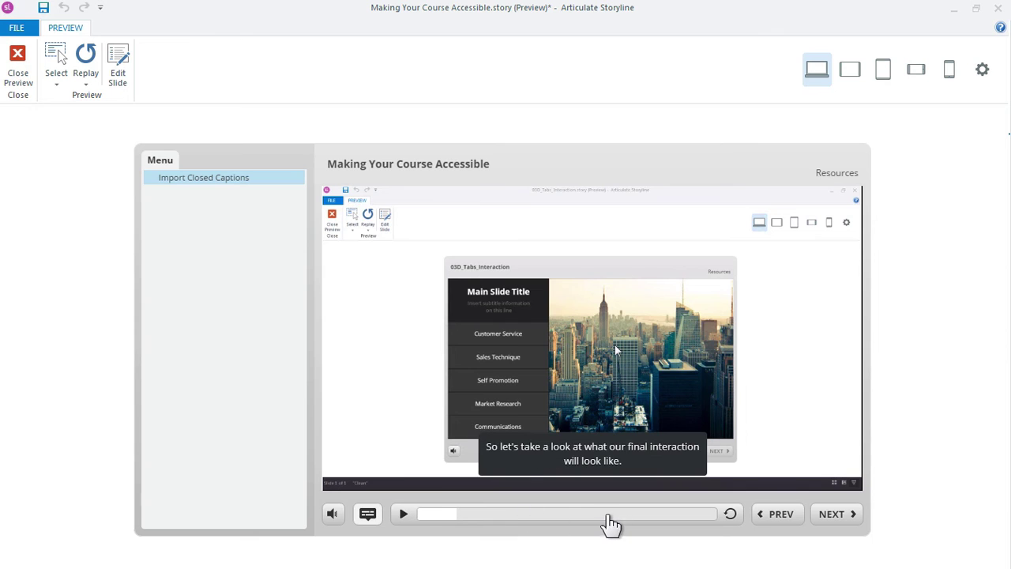
{"action": "left_click", "coordinate": [529, 515]}
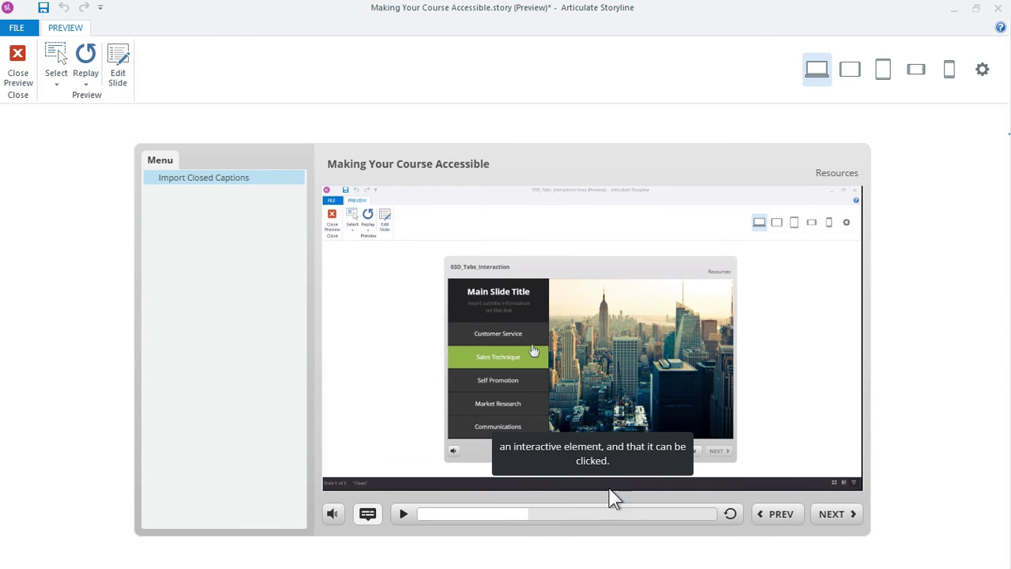
{"action": "left_click", "coordinate": [18, 63]}
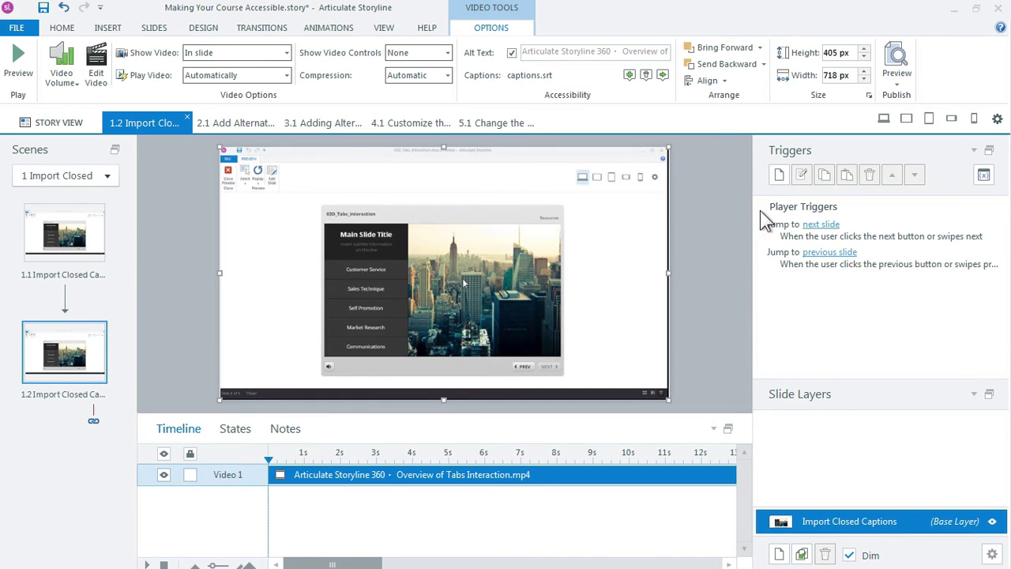
Step: Examine the type and default value of the Player.DisplayCaptions variable in the project's variables, and close the list without changes
{"action": "left_click", "coordinate": [983, 175]}
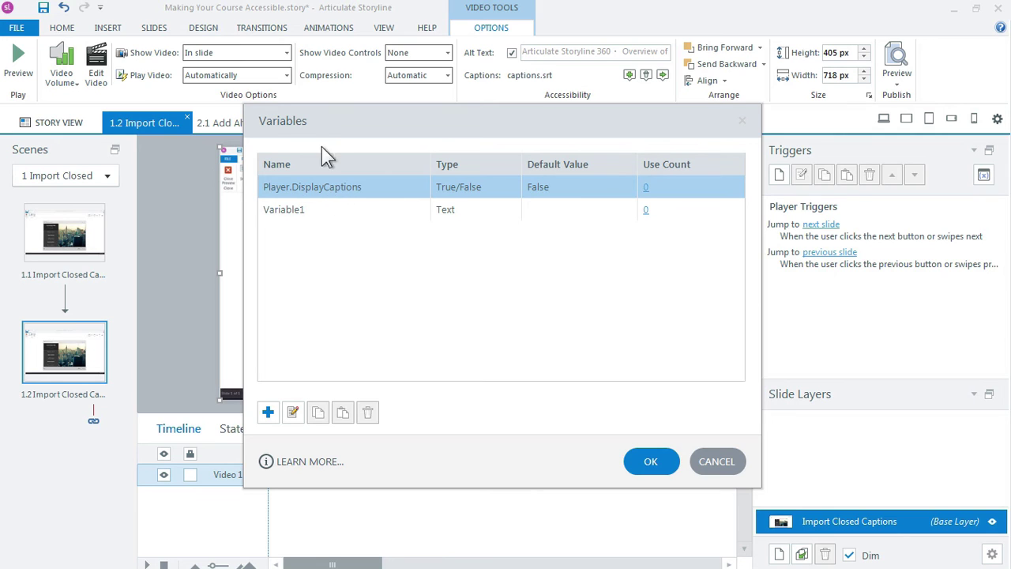
{"action": "left_click_drag", "start_coordinate": [331, 119], "coordinate": [432, 105]}
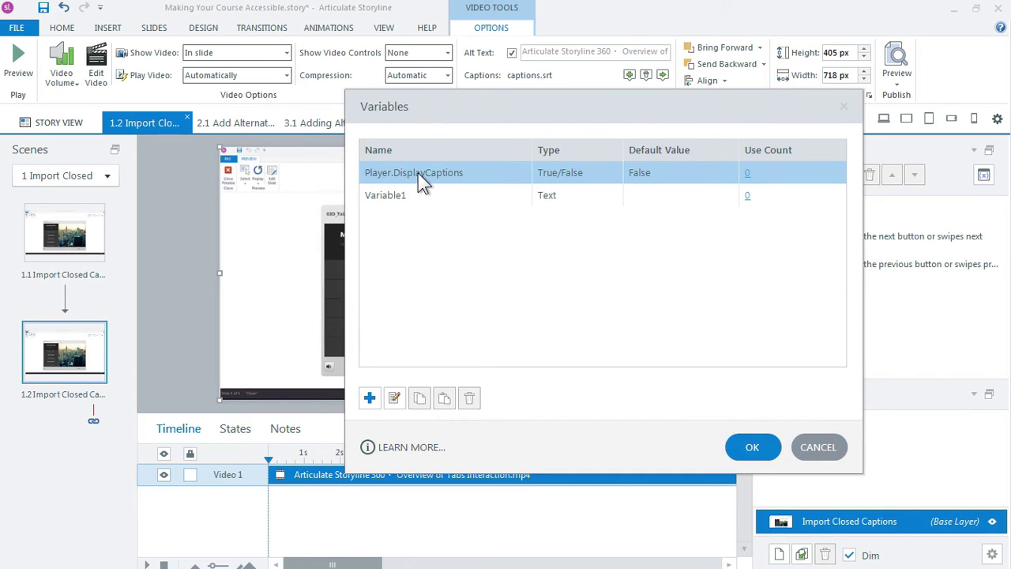
{"action": "left_click_drag", "start_coordinate": [417, 106], "coordinate": [413, 162]}
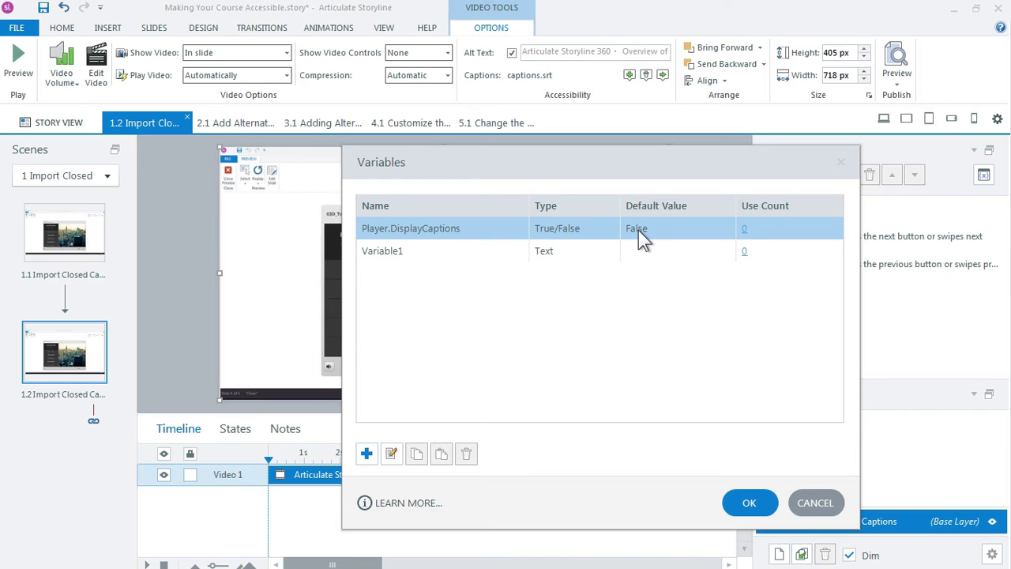
{"action": "left_click", "coordinate": [821, 503]}
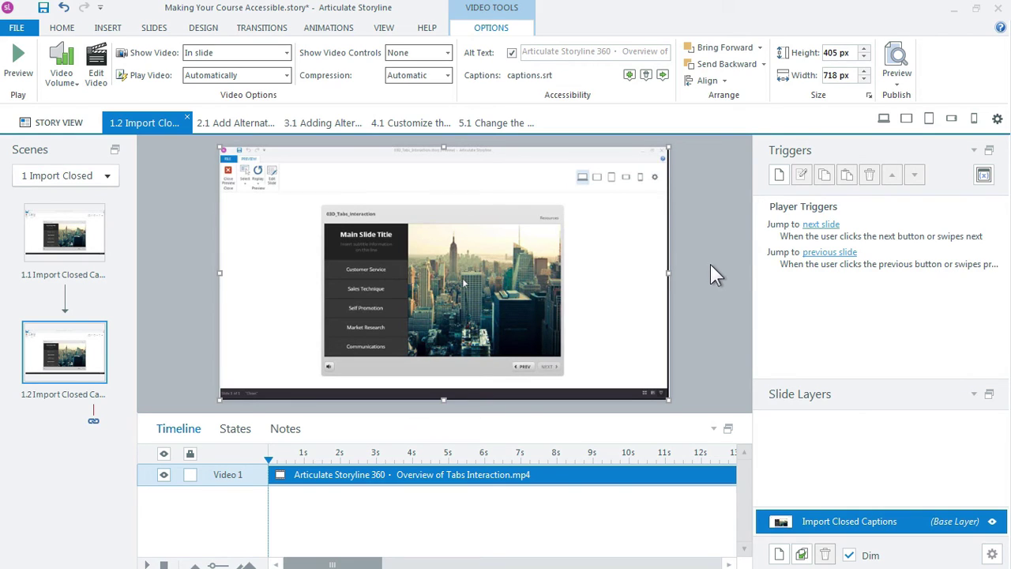
Step: Start a new trigger on slide 1.2 that adjusts the variable Player.DisplayCaptions, using = Assignment with the value True
{"action": "left_click", "coordinate": [778, 178]}
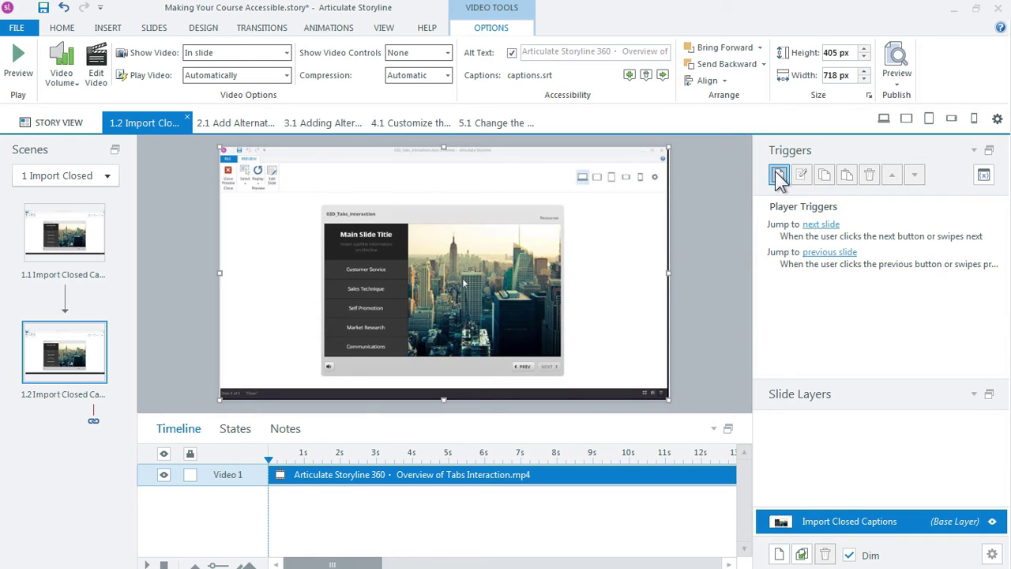
{"action": "left_click_drag", "start_coordinate": [527, 207], "coordinate": [631, 120]}
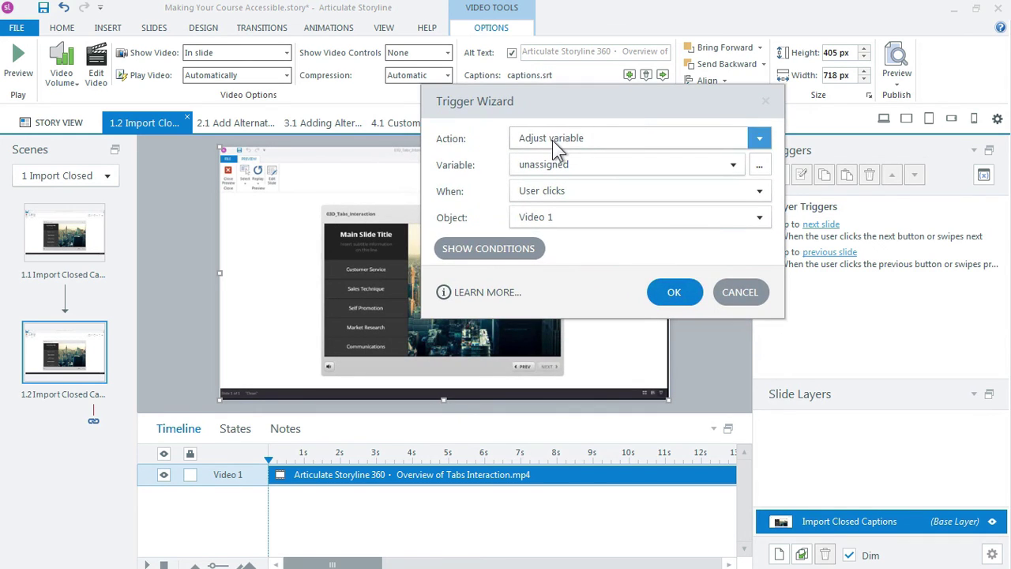
{"action": "left_click", "coordinate": [559, 166]}
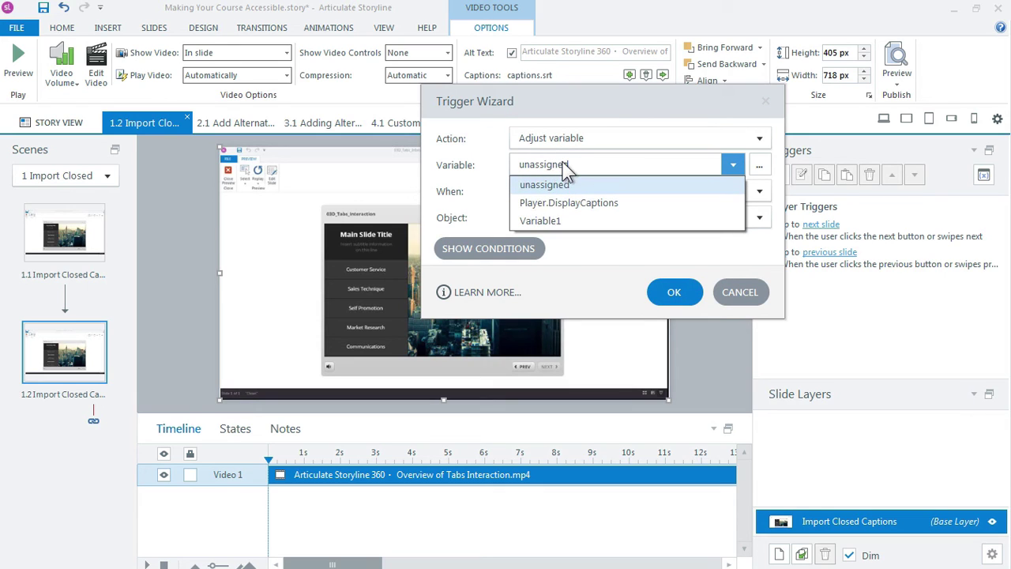
{"action": "left_click", "coordinate": [608, 206]}
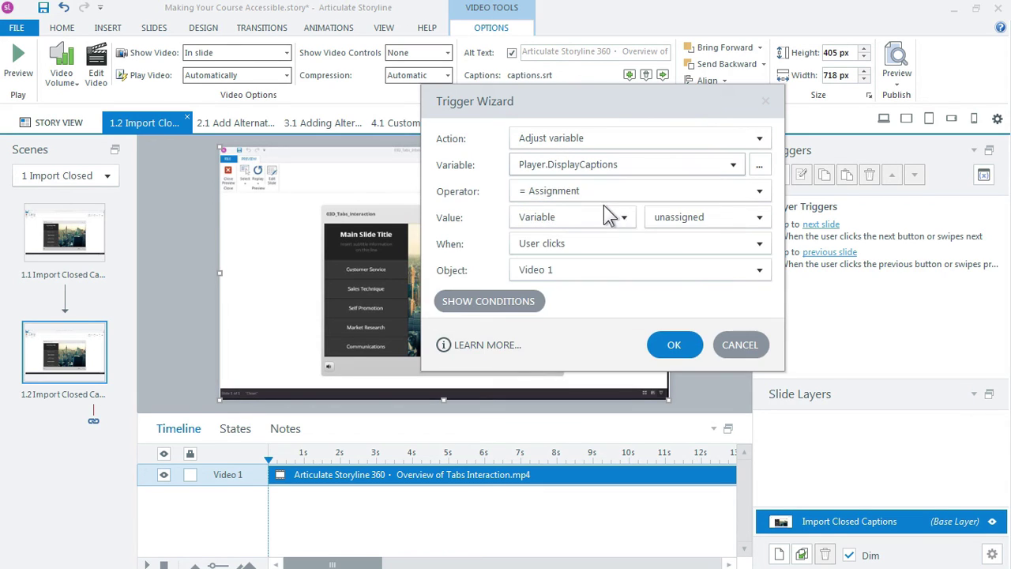
{"action": "left_click", "coordinate": [541, 195]}
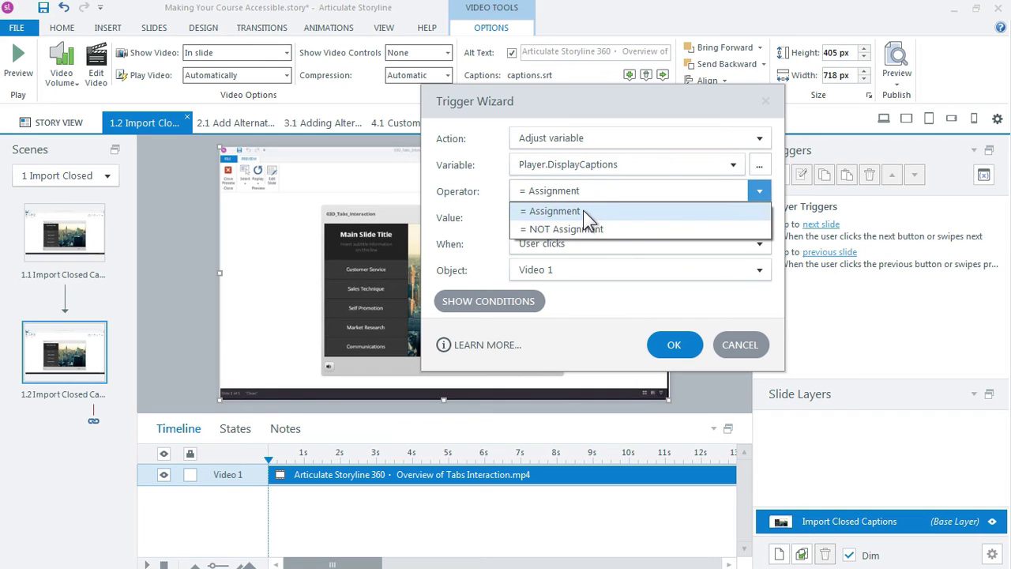
{"action": "left_click", "coordinate": [583, 211]}
{"action": "left_click", "coordinate": [537, 217]}
{"action": "left_click", "coordinate": [534, 230]}
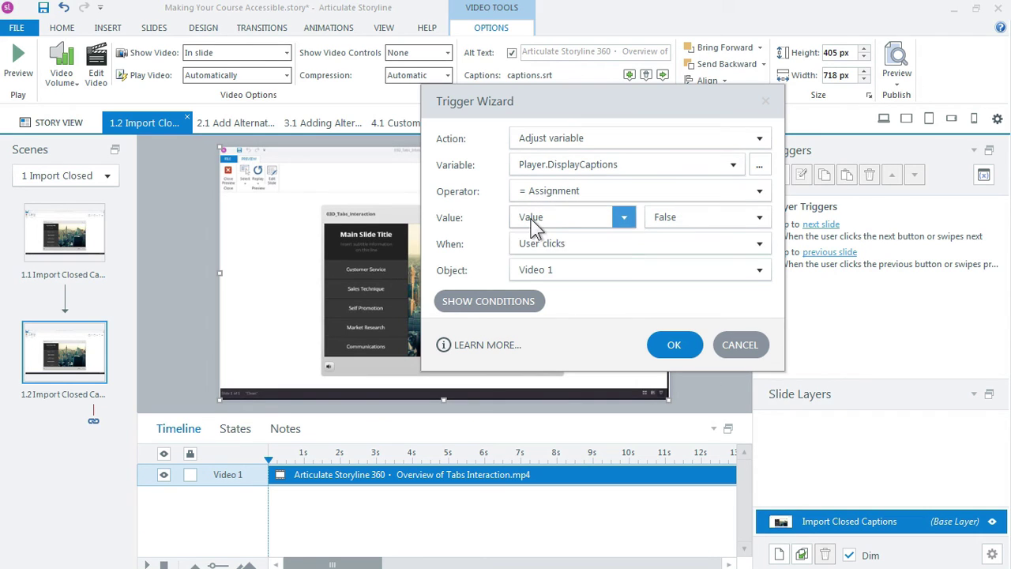
{"action": "left_click", "coordinate": [679, 214]}
{"action": "left_click", "coordinate": [681, 238]}
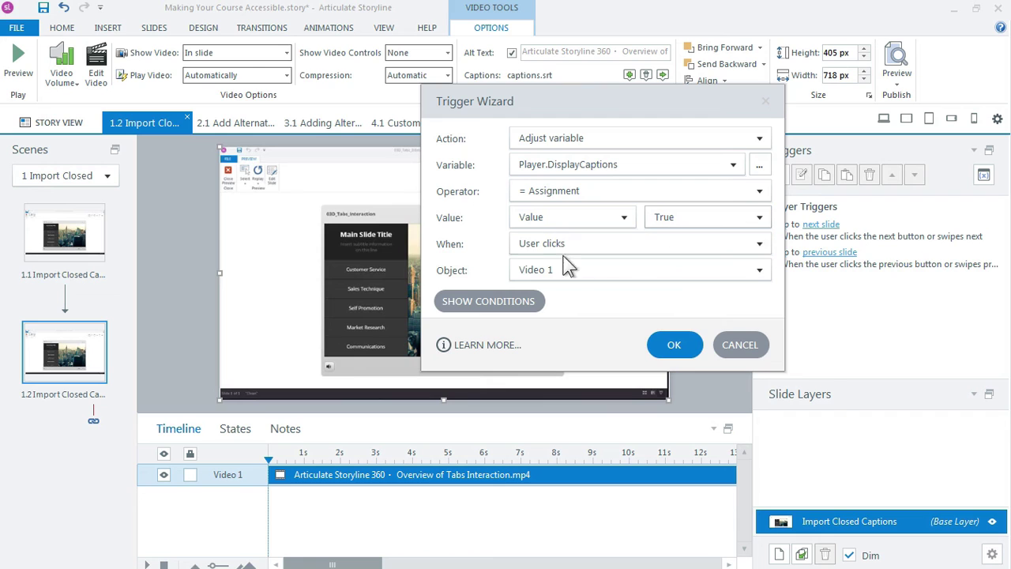
Step: Make the trigger fire when the timeline starts on slide 1.2 Import Closed Captions, and save the trigger
{"action": "left_click", "coordinate": [535, 247]}
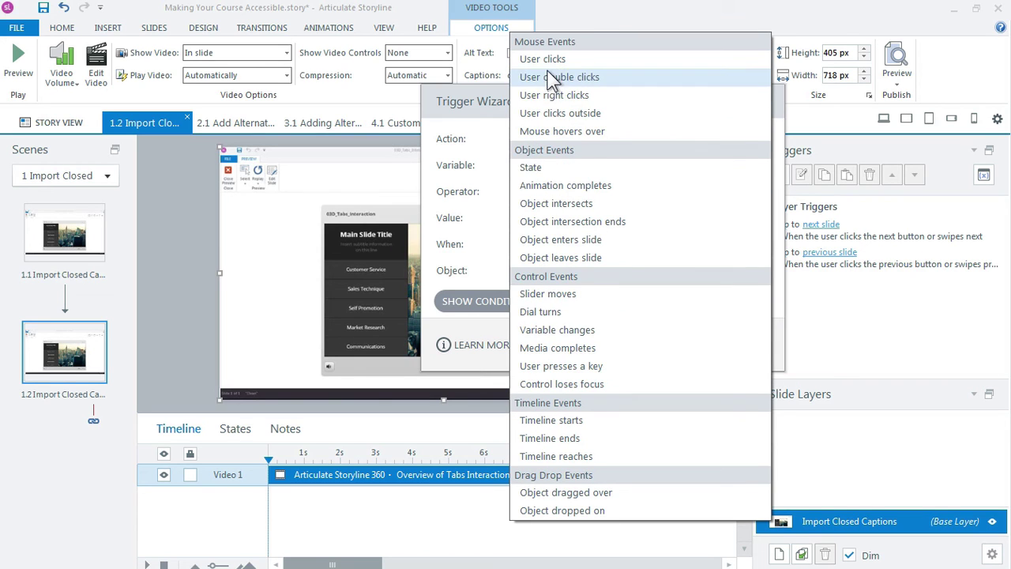
{"action": "left_click", "coordinate": [585, 420]}
{"action": "left_click", "coordinate": [552, 270]}
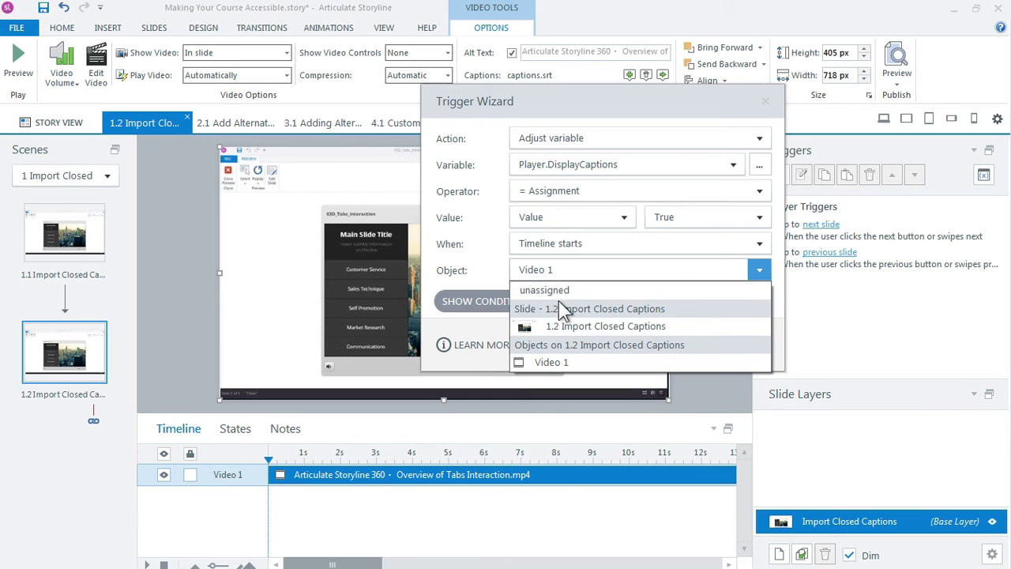
{"action": "left_click", "coordinate": [646, 336]}
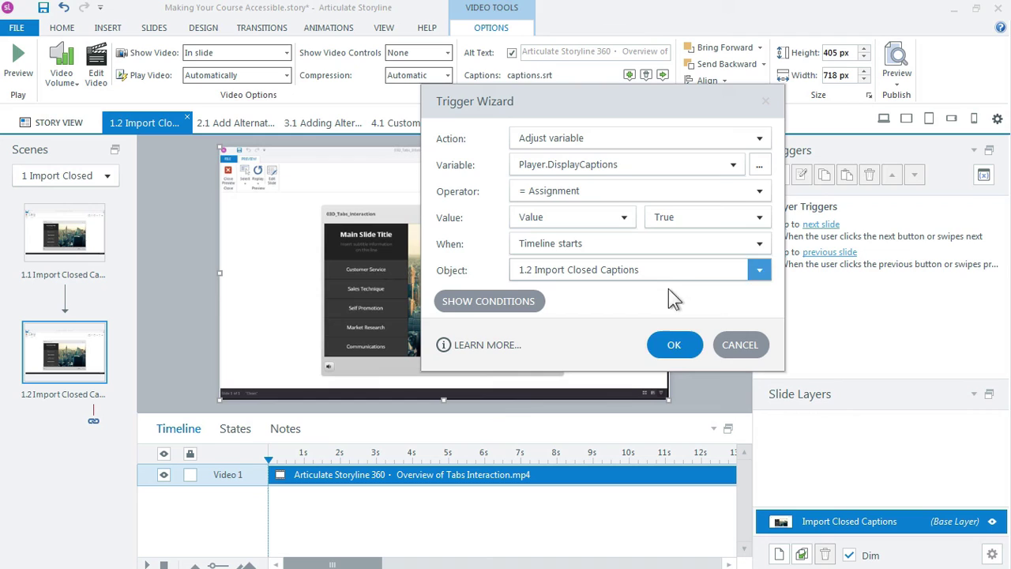
{"action": "left_click", "coordinate": [673, 347]}
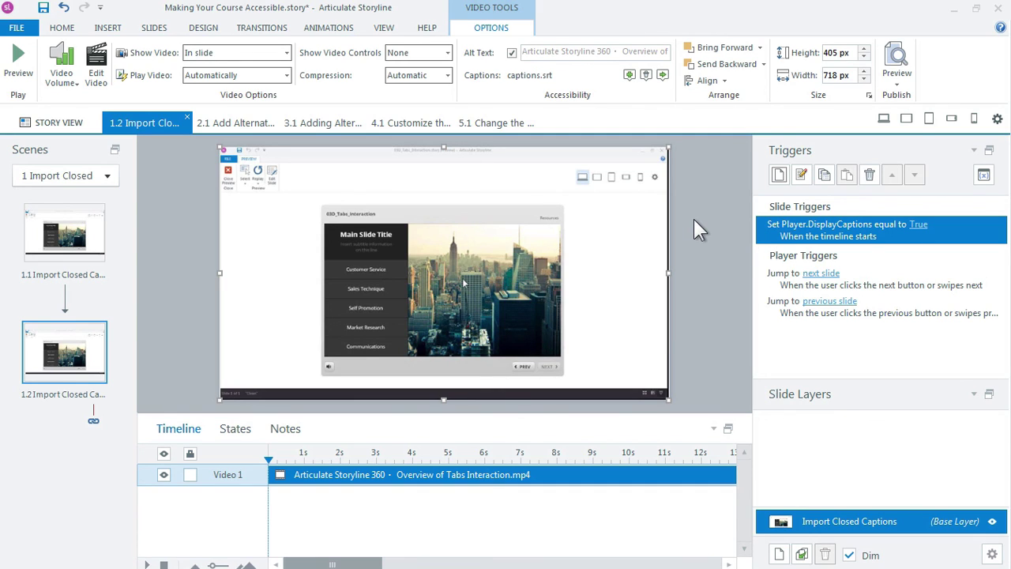
Step: Preview slide 1.2 to check that captions display from the start, and switch them off in the player
{"action": "left_click", "coordinate": [896, 82]}
{"action": "left_click", "coordinate": [909, 98]}
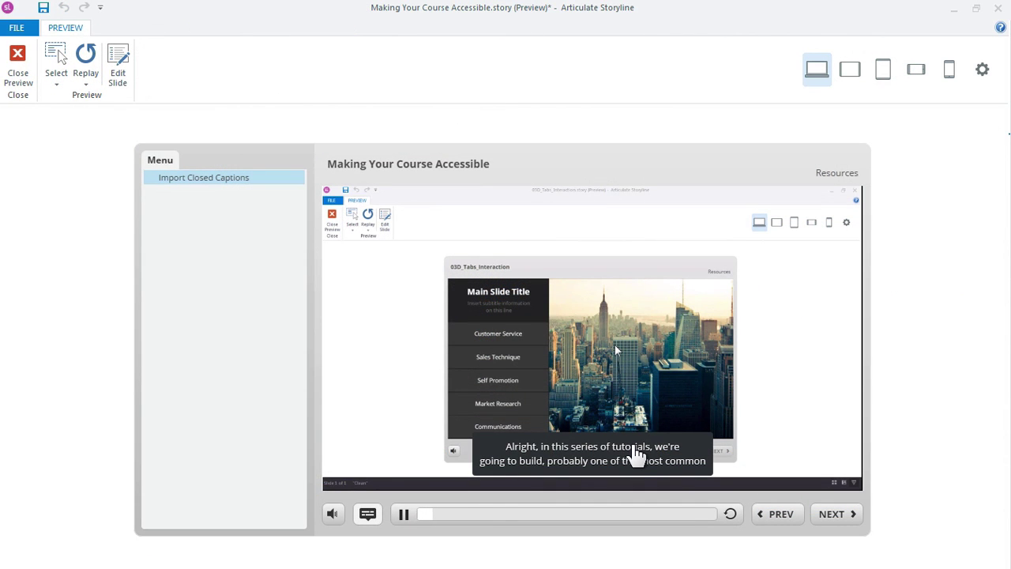
{"action": "left_click", "coordinate": [367, 515]}
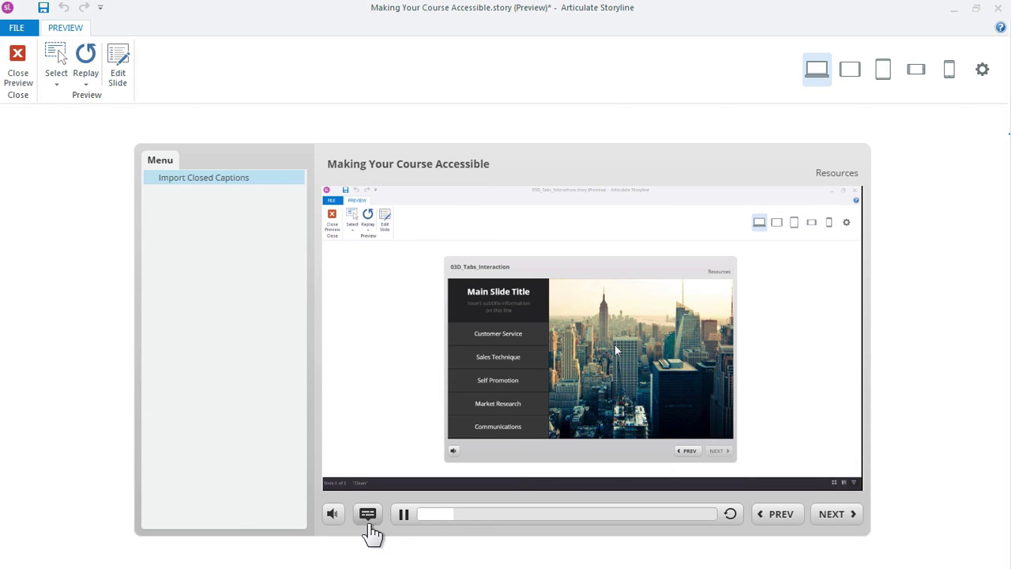